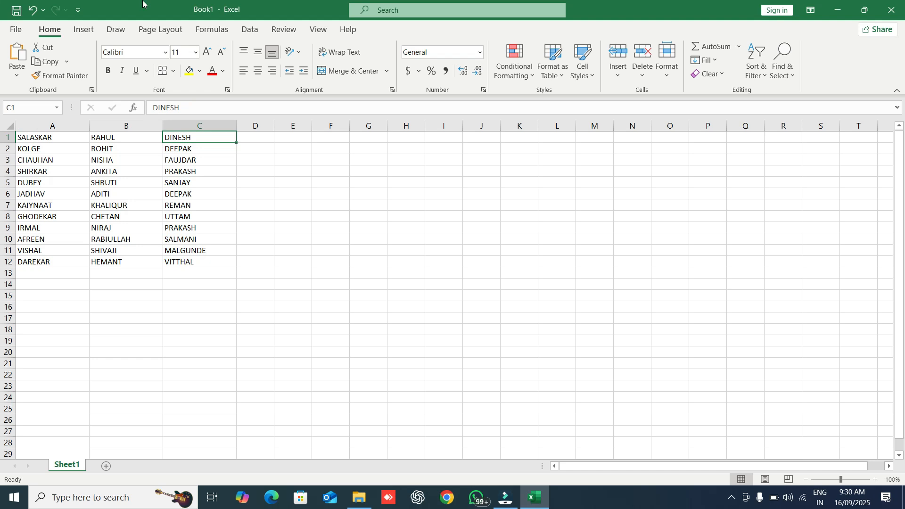
pyautogui.press('Left')
pyautogui.press('Left')
pyautogui.press('Right')
pyautogui.press('Right')
pyautogui.press('Right')
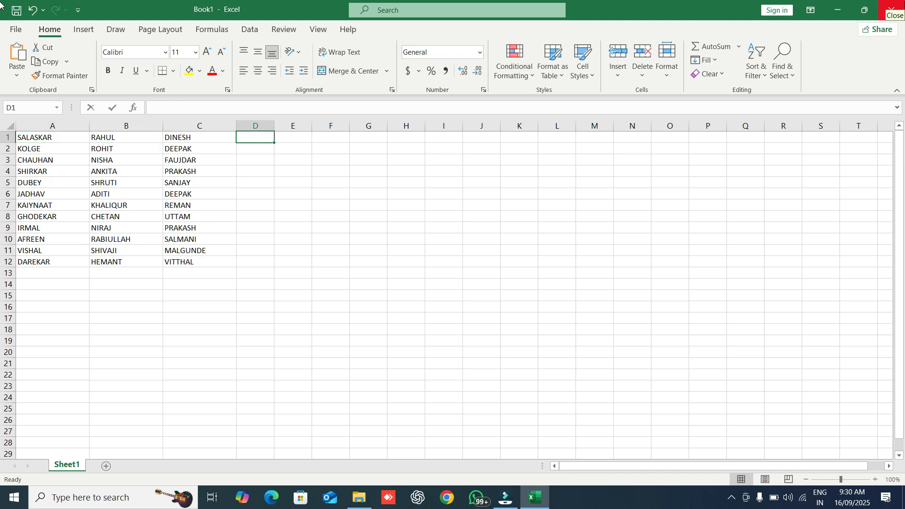
pyautogui.press('Return')
pyautogui.hotkey('ctrl', 'e')
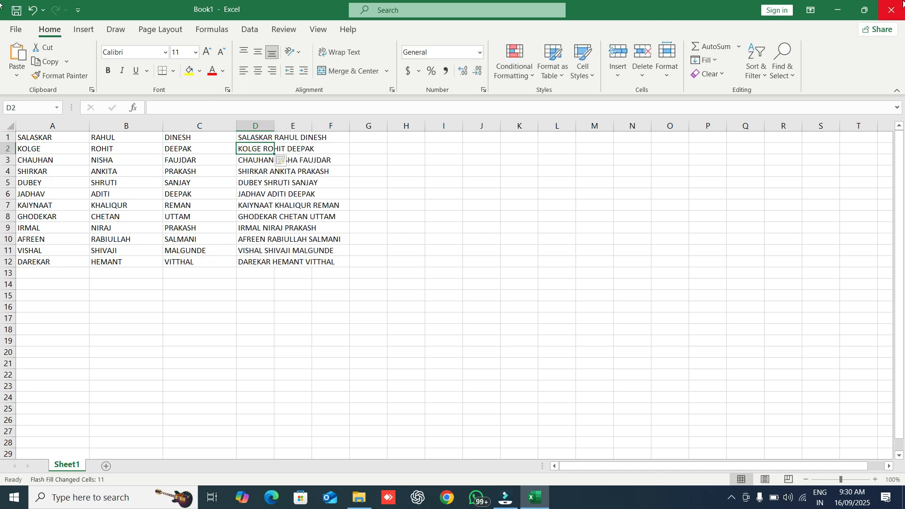
# Step: Autofit column D to the full names and select D1:D12
pyautogui.doubleClick(278, 122)
pyautogui.click(284, 205)
pyautogui.moveTo(299, 137); pyautogui.dragTo(312, 275)
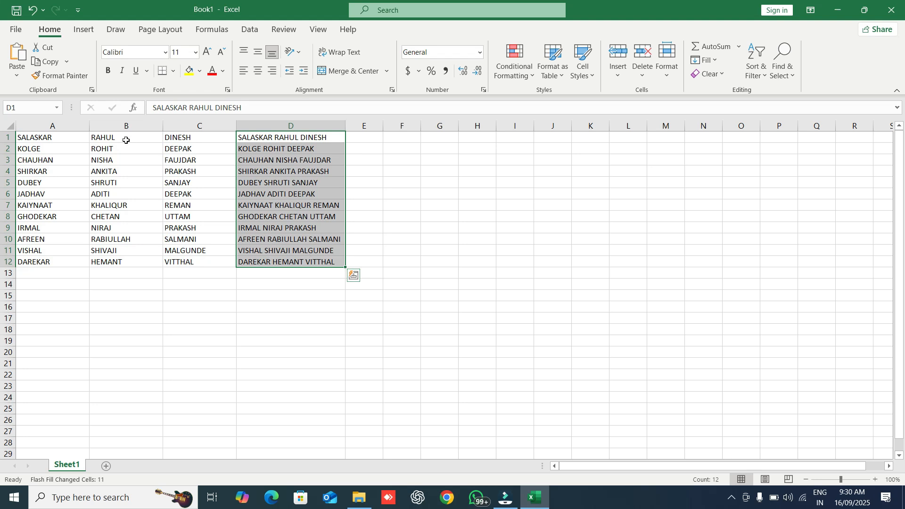
# Step: Compare the surname, first and middle name cells in rows 2–3 with the joined full names
pyautogui.click(50, 156)
pyautogui.click(118, 158)
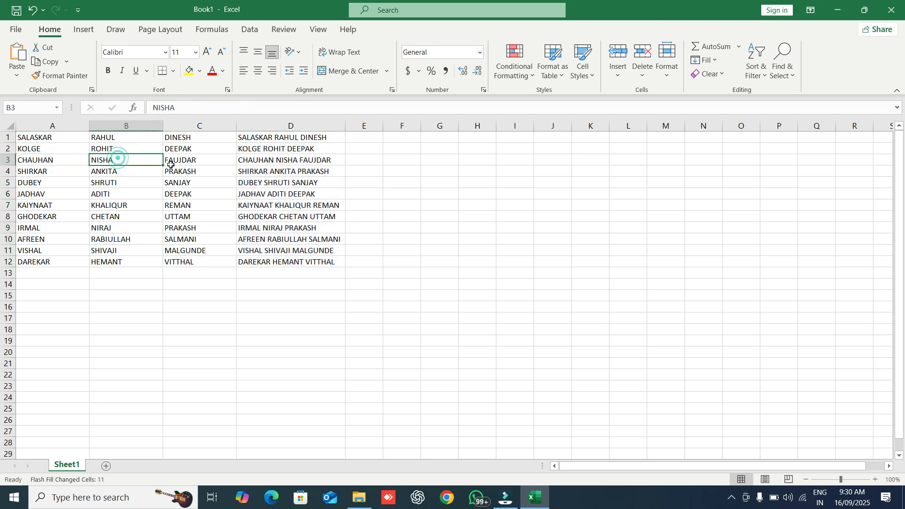
pyautogui.click(170, 163)
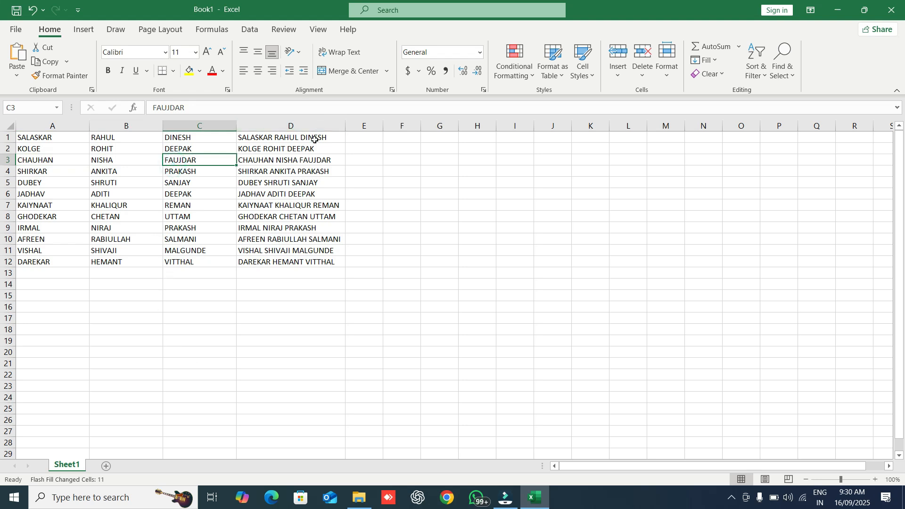
pyautogui.moveTo(313, 133); pyautogui.dragTo(309, 259)
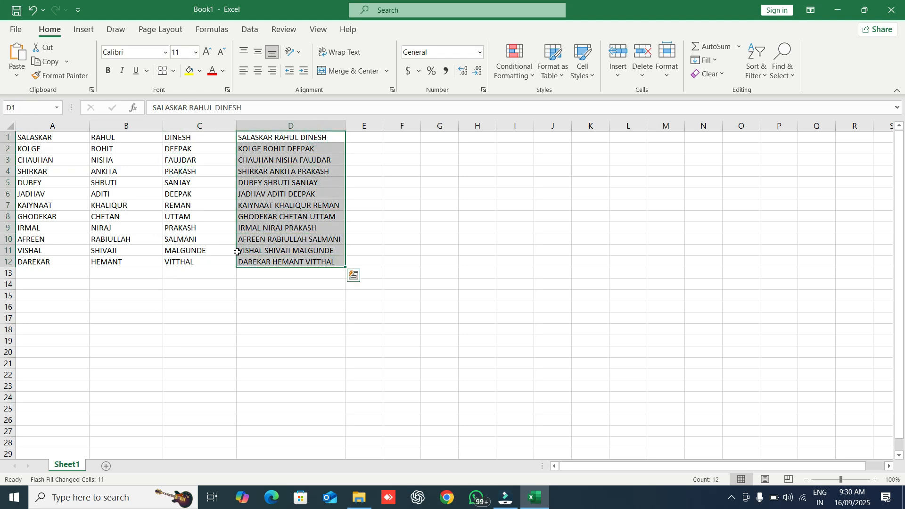
pyautogui.moveTo(62, 141); pyautogui.dragTo(84, 150)
pyautogui.click(122, 151)
pyautogui.click(191, 159)
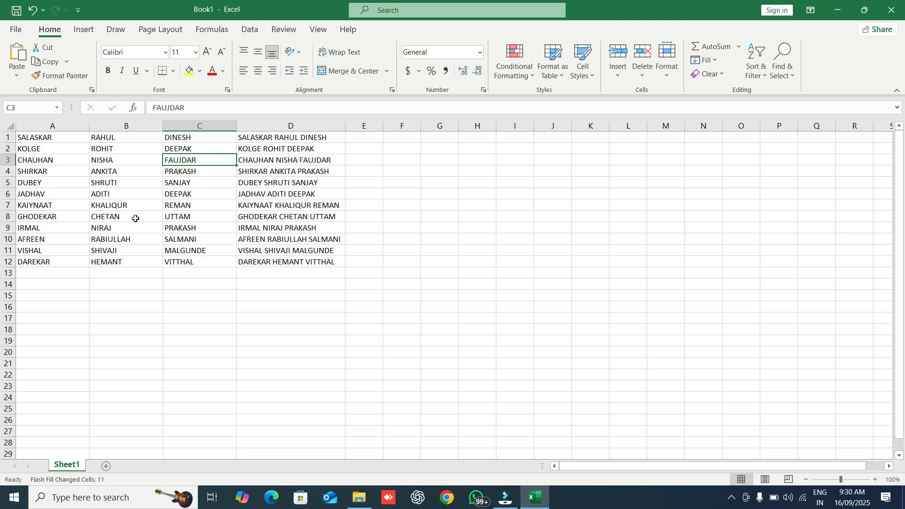
# Step: Reselect all twelve full names in column D with Ctrl+Shift+Down for the Data tools
pyautogui.click(357, 135)
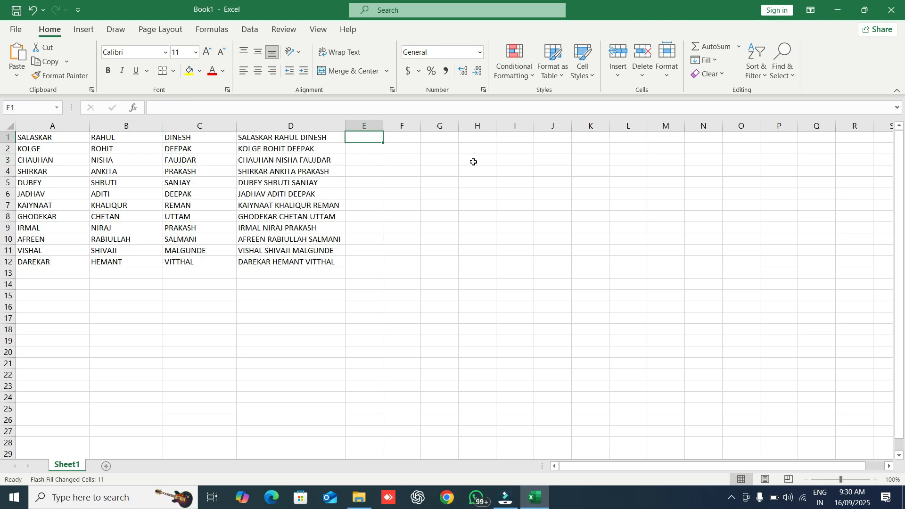
pyautogui.press('Right')
pyautogui.press('Right')
pyautogui.press('Left')
pyautogui.press('Left')
pyautogui.press('Left')
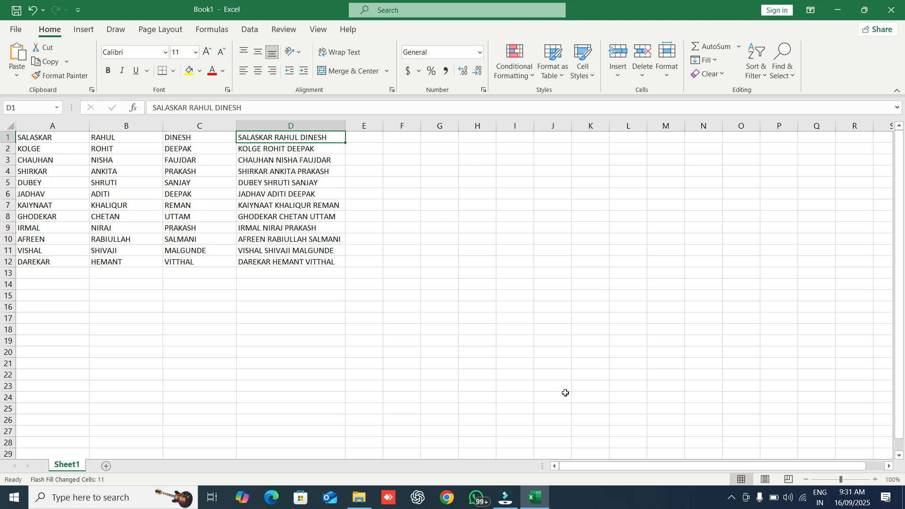
pyautogui.hotkey('ctrl', 'shift', 'Down')
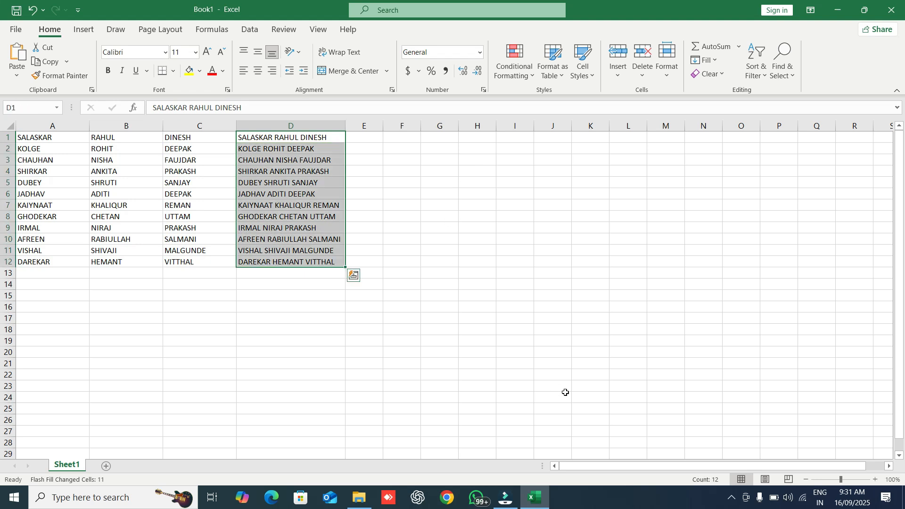
pyautogui.click(252, 37)
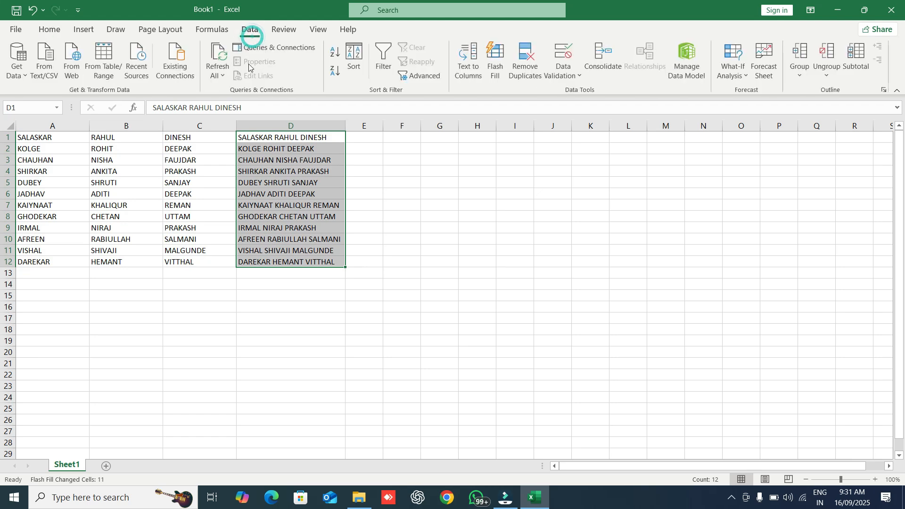
# Step: Launch Text to Columns on the names, keep Delimited, and advance to the delimiter step
pyautogui.click(473, 70)
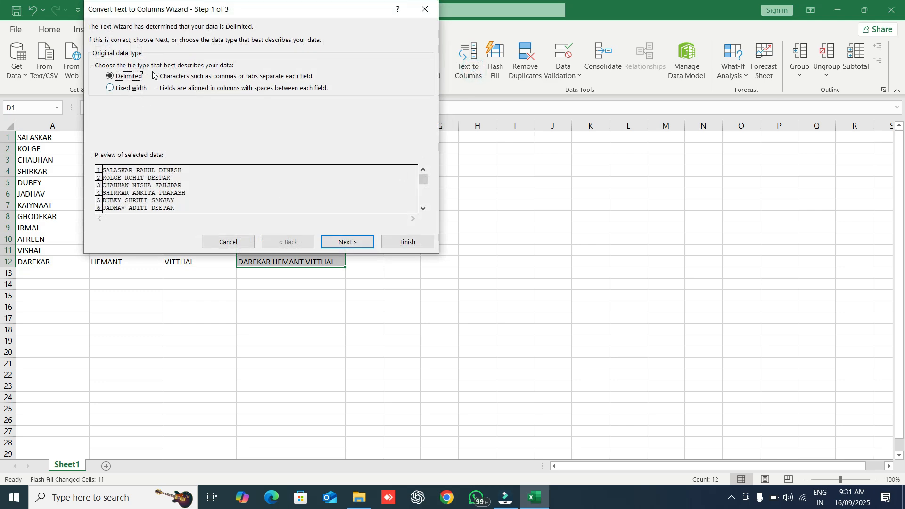
pyautogui.moveTo(230, 13); pyautogui.dragTo(426, 194)
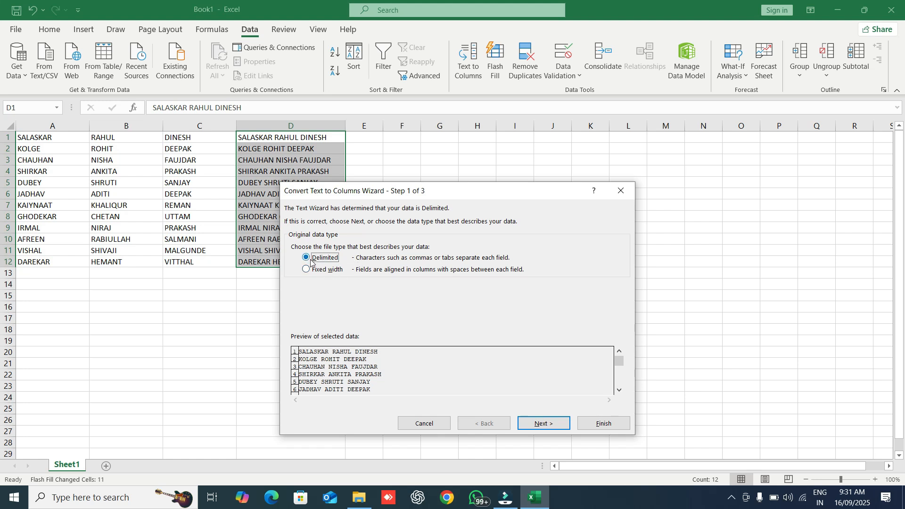
pyautogui.click(545, 424)
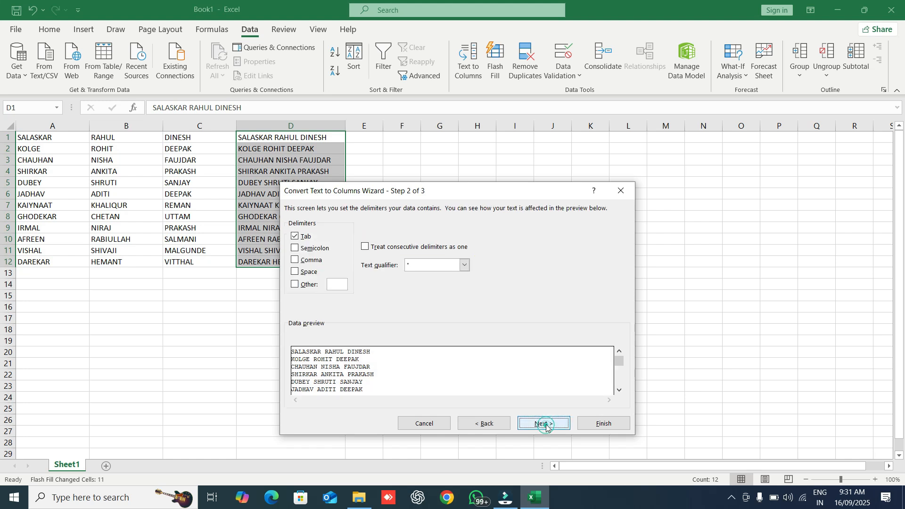
pyautogui.moveTo(385, 190); pyautogui.dragTo(443, 249)
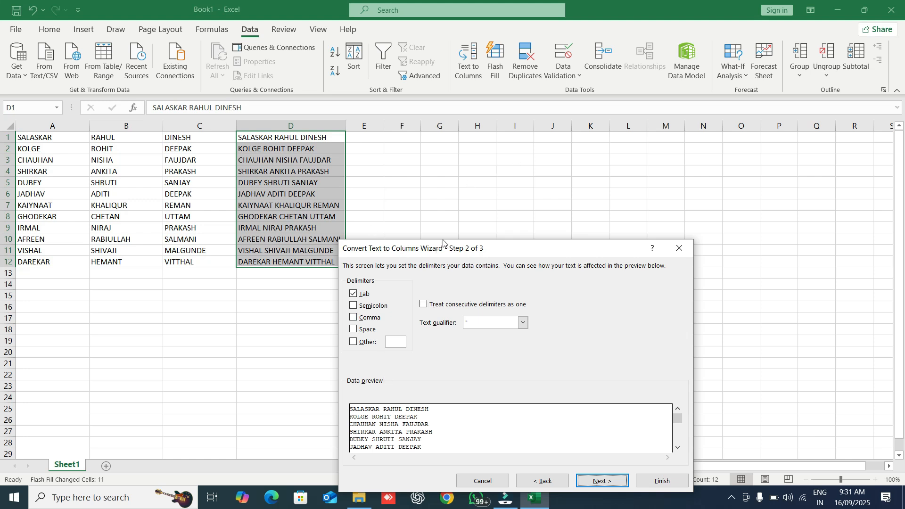
pyautogui.moveTo(453, 253); pyautogui.dragTo(493, 120)
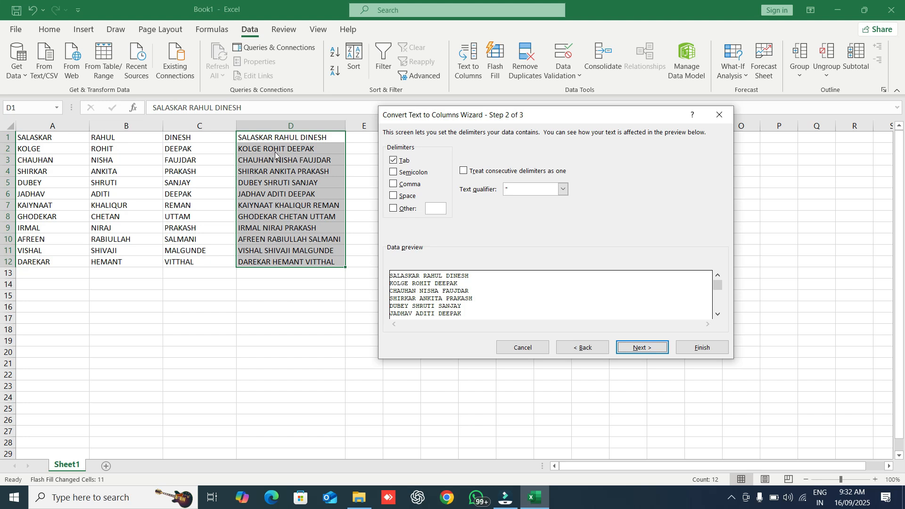
# Step: Split on Space instead of Tab so surnames, first and middle names fill columns D, E and F
pyautogui.click(395, 159)
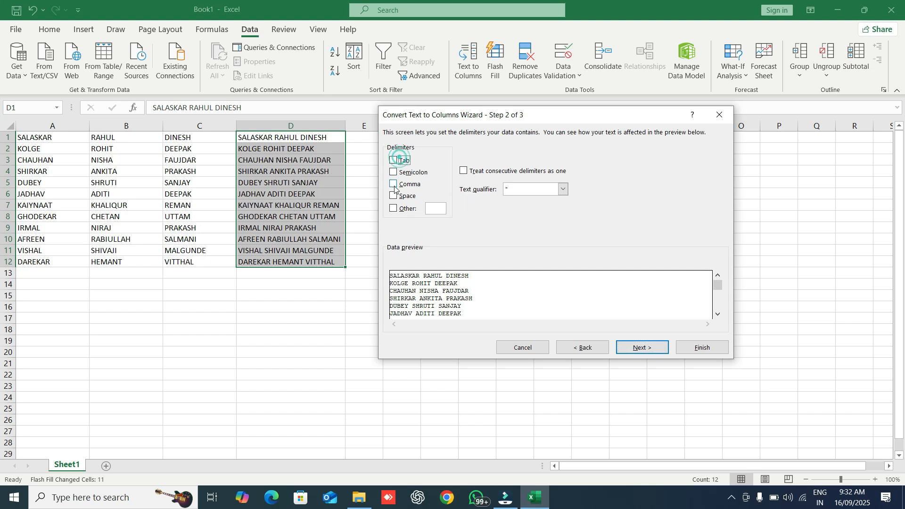
pyautogui.click(394, 196)
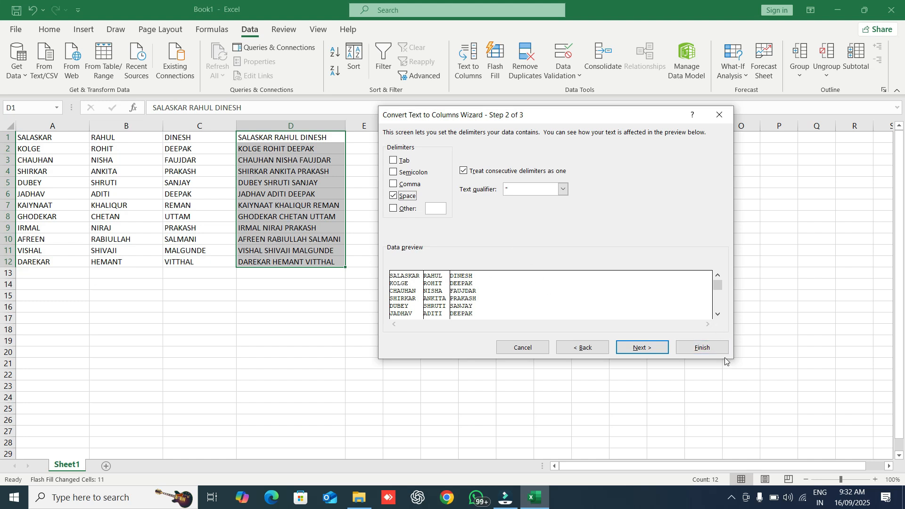
pyautogui.click(662, 352)
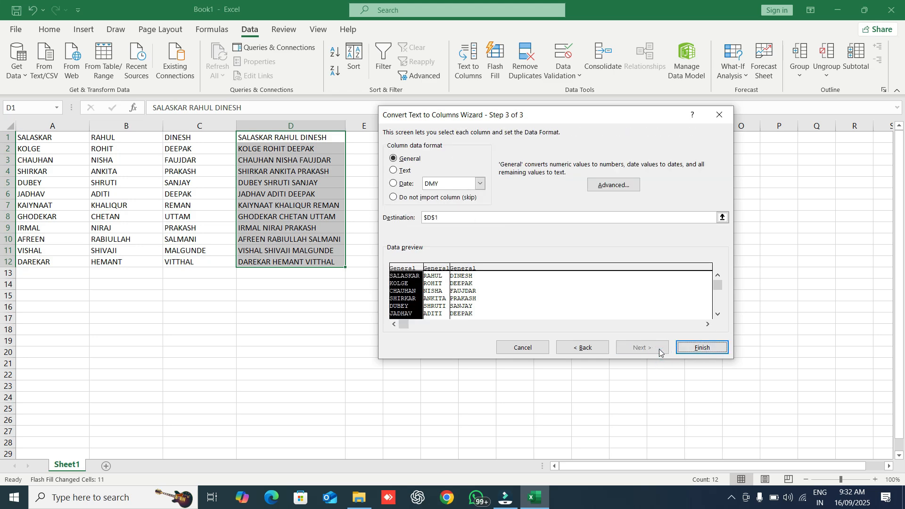
pyautogui.click(703, 348)
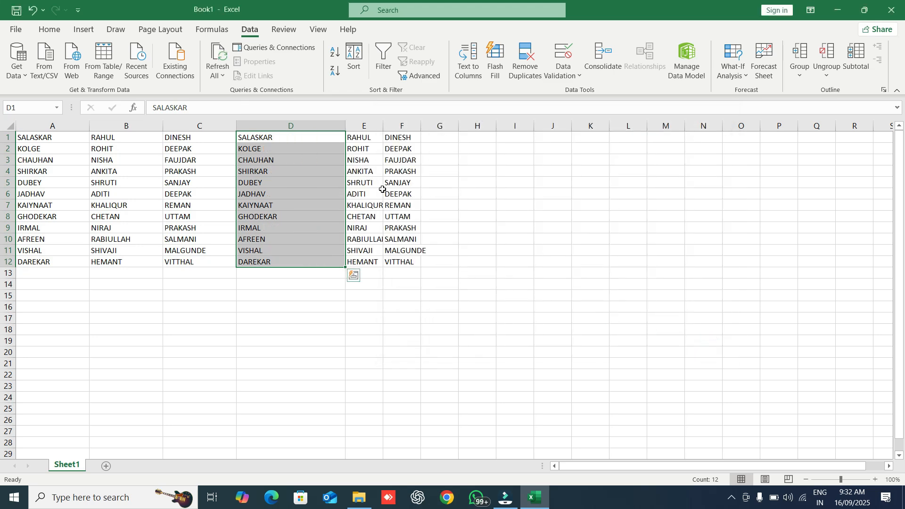
pyautogui.click(440, 140)
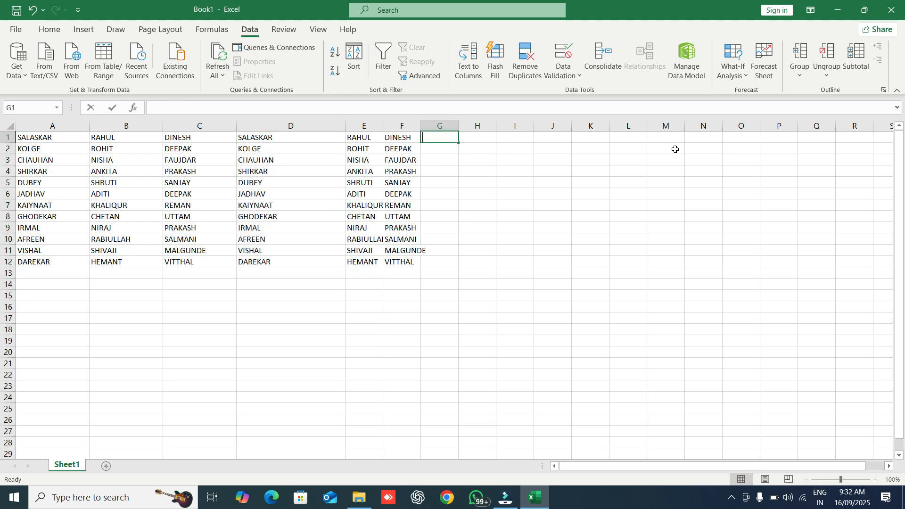
# Step: Enter 'PIN CODE -246475' in G1, fill the series down to G12 (-246486), and widen column G
pyautogui.write('PIN CODE -246475')
pyautogui.press('Return')
pyautogui.click(448, 137)
pyautogui.moveTo(457, 142); pyautogui.dragTo(462, 273)
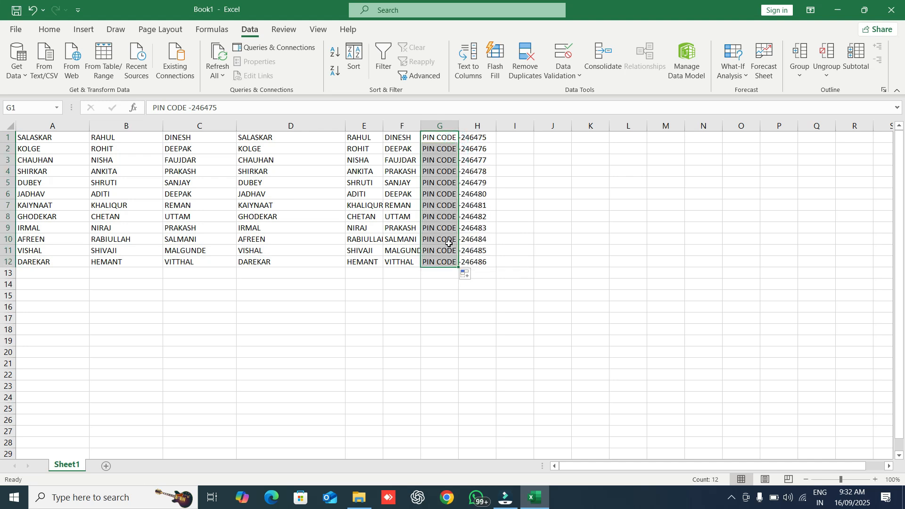
pyautogui.moveTo(457, 127); pyautogui.dragTo(501, 127)
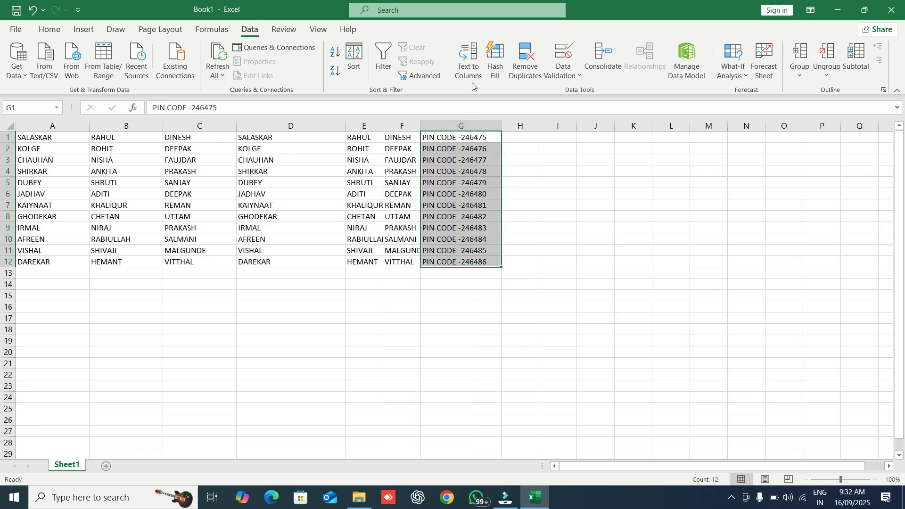
# Step: Start Text to Columns on the PIN CODE entries as Delimited data and reach the delimiter choices
pyautogui.click(469, 63)
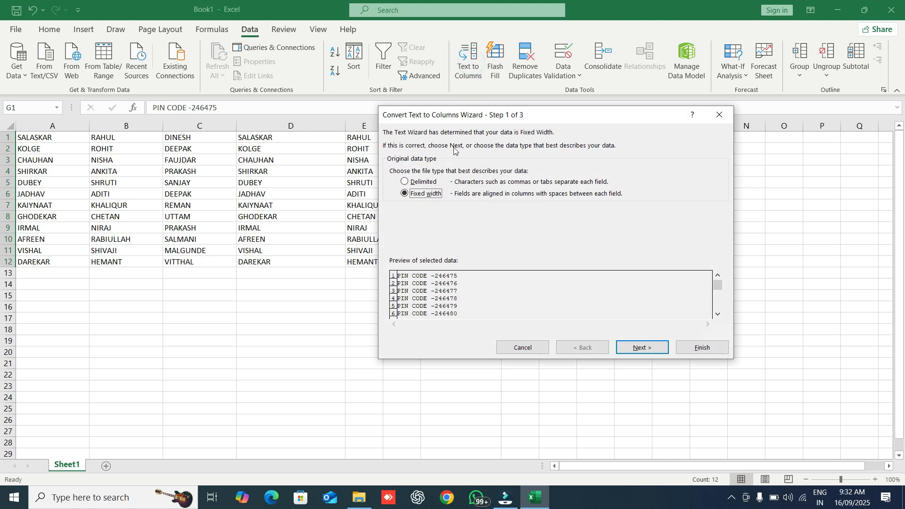
pyautogui.click(413, 181)
pyautogui.click(636, 348)
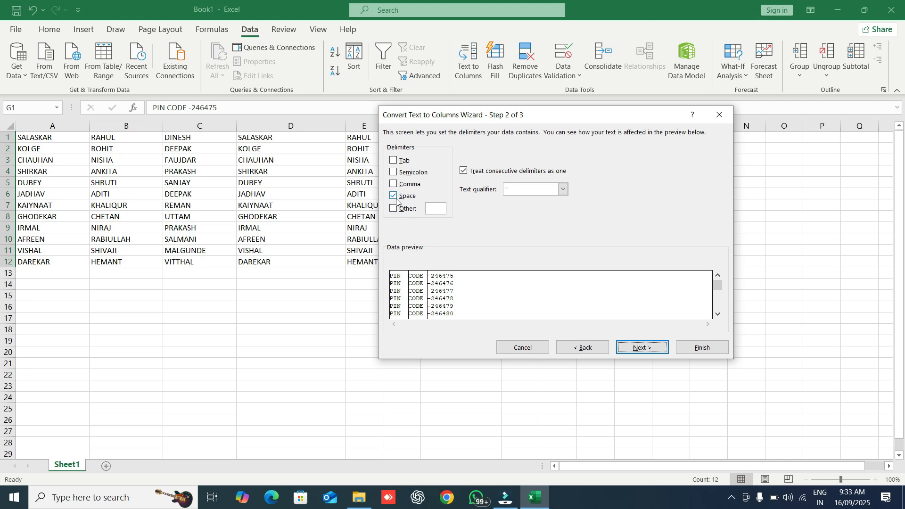
pyautogui.moveTo(447, 115); pyautogui.dragTo(465, 232)
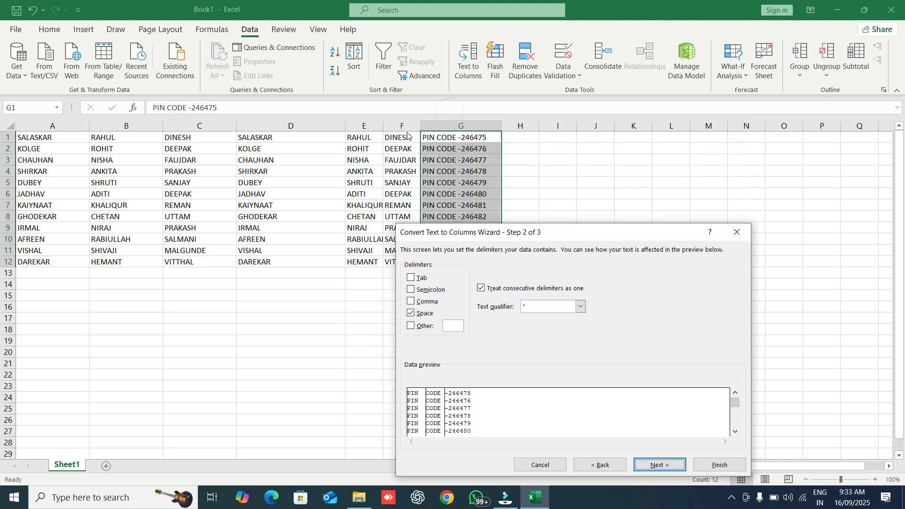
pyautogui.moveTo(464, 232); pyautogui.dragTo(494, 132)
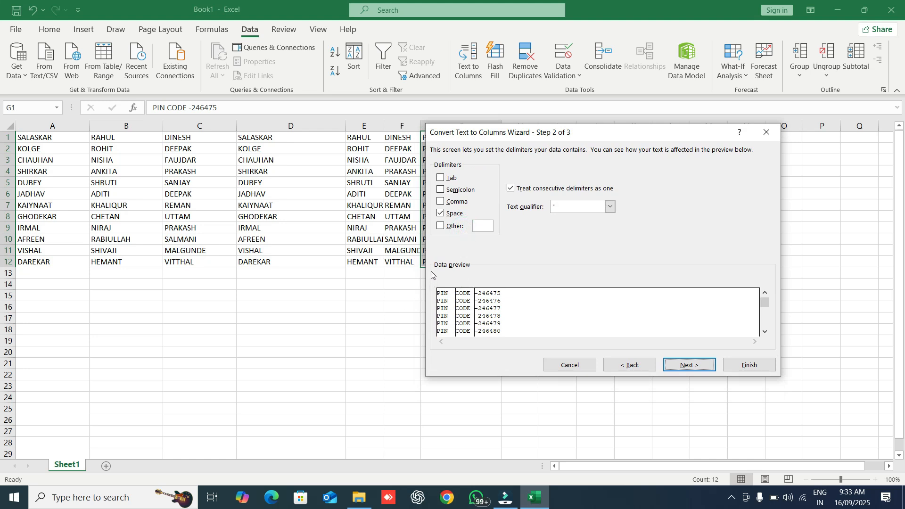
# Step: Use '-' instead of Space as the delimiter and finish, leaving PIN CODE in G and 246475–246486 in H
pyautogui.click(440, 213)
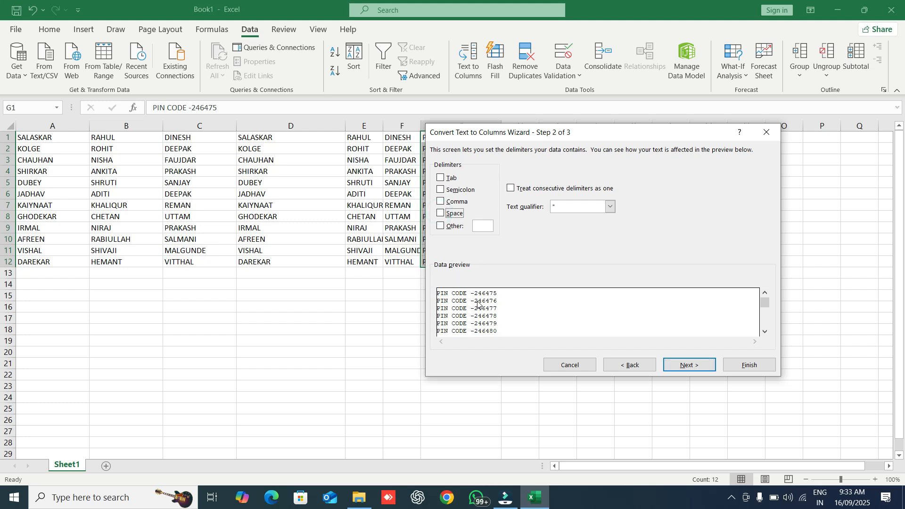
pyautogui.click(441, 226)
pyautogui.write('-')
pyautogui.click(688, 365)
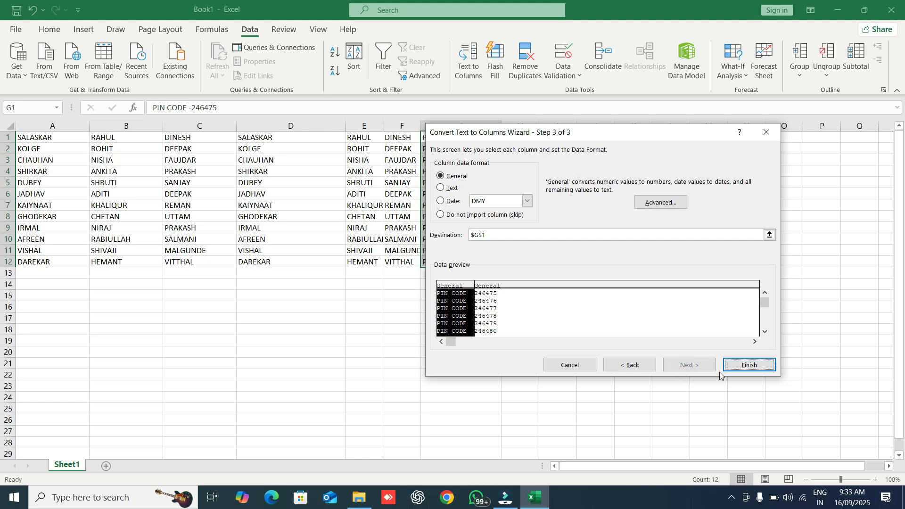
pyautogui.click(746, 367)
pyautogui.click(542, 162)
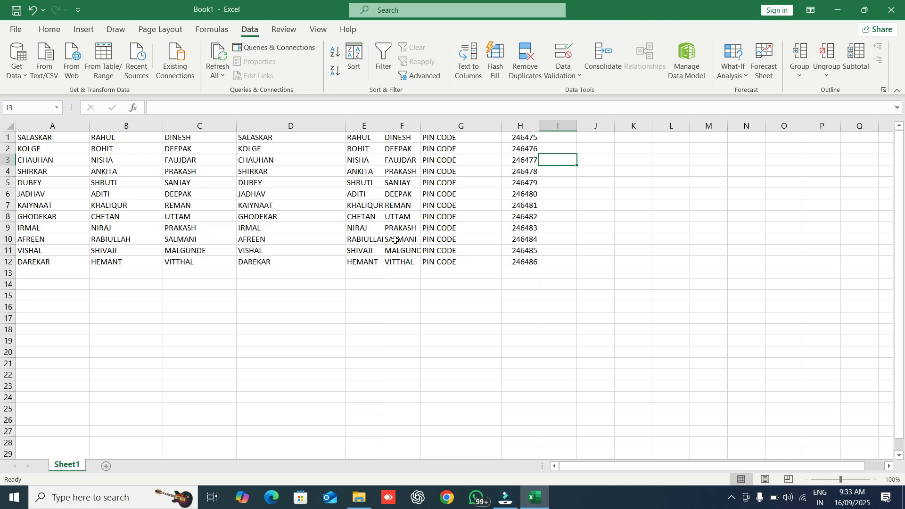
# Step: Undo the hyphen split with Ctrl+Z and reselect the PIN CODE entries in G1:G12
pyautogui.hotkey('ctrl', 'z')
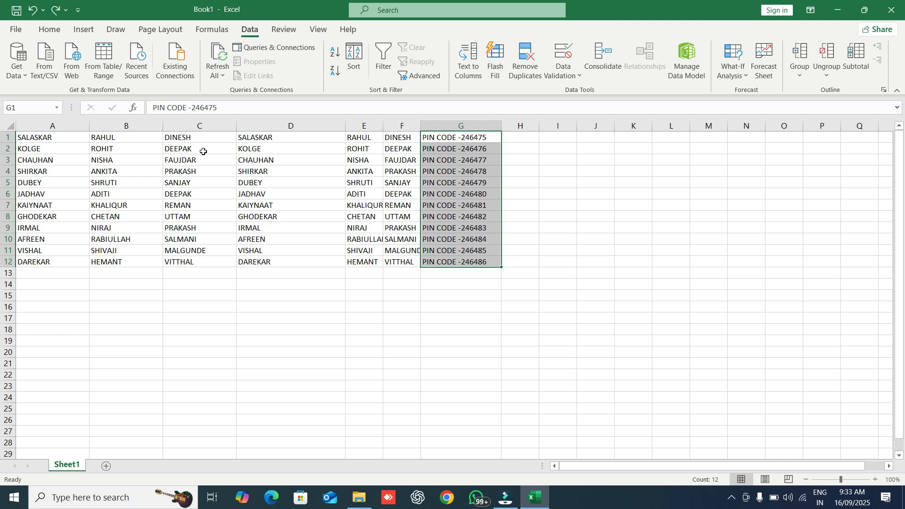
pyautogui.click(270, 137)
pyautogui.click(269, 148)
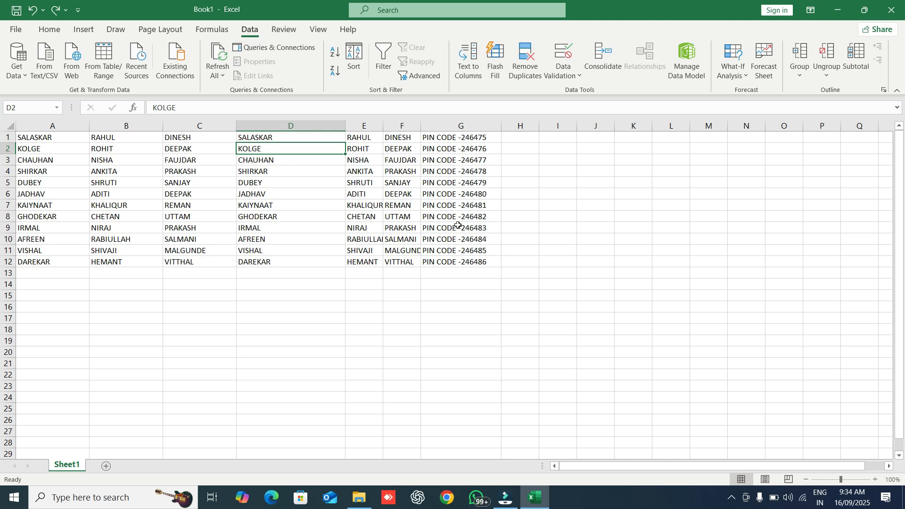
pyautogui.moveTo(496, 139); pyautogui.dragTo(509, 275)
pyautogui.click(468, 60)
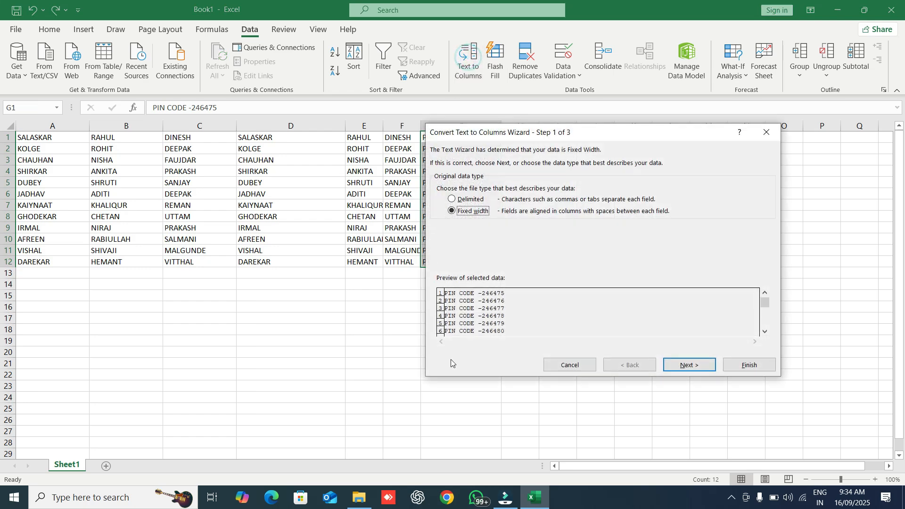
pyautogui.click(687, 365)
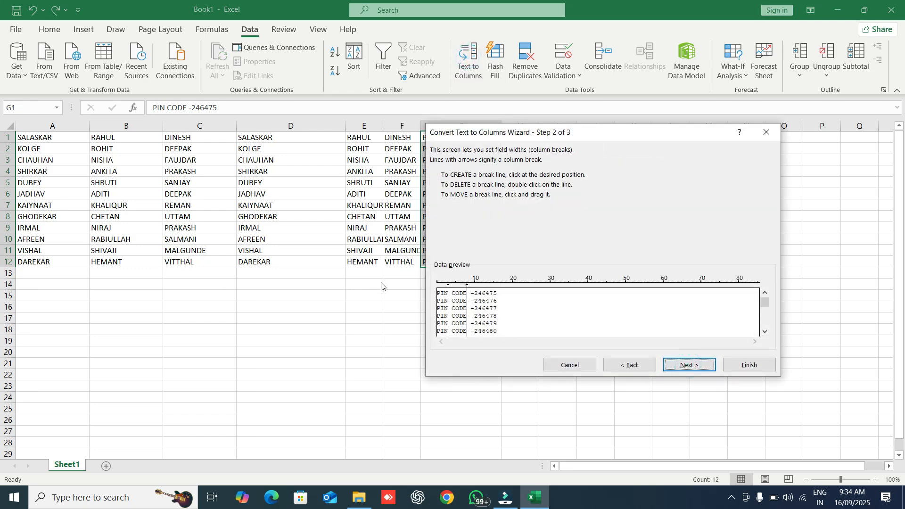
pyautogui.doubleClick(448, 288)
pyautogui.doubleClick(467, 288)
pyautogui.click(471, 288)
pyautogui.click(703, 366)
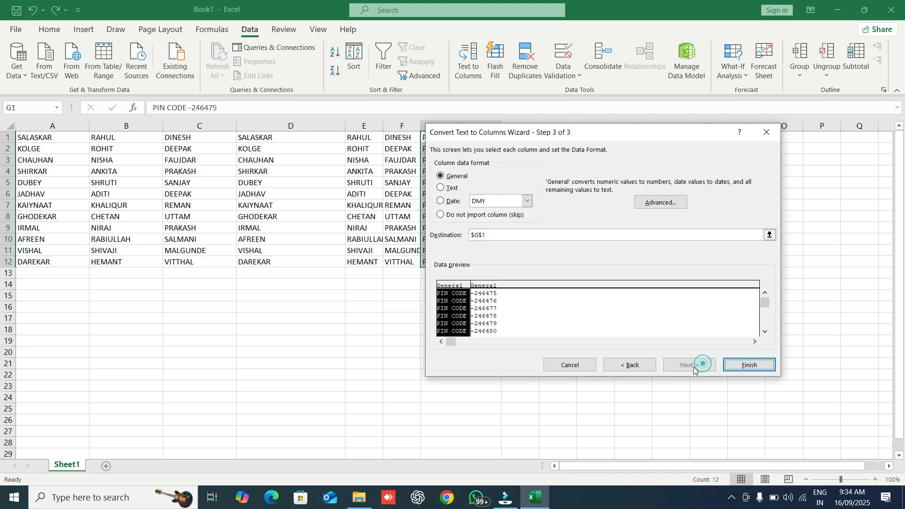
pyautogui.click(749, 364)
pyautogui.click(535, 188)
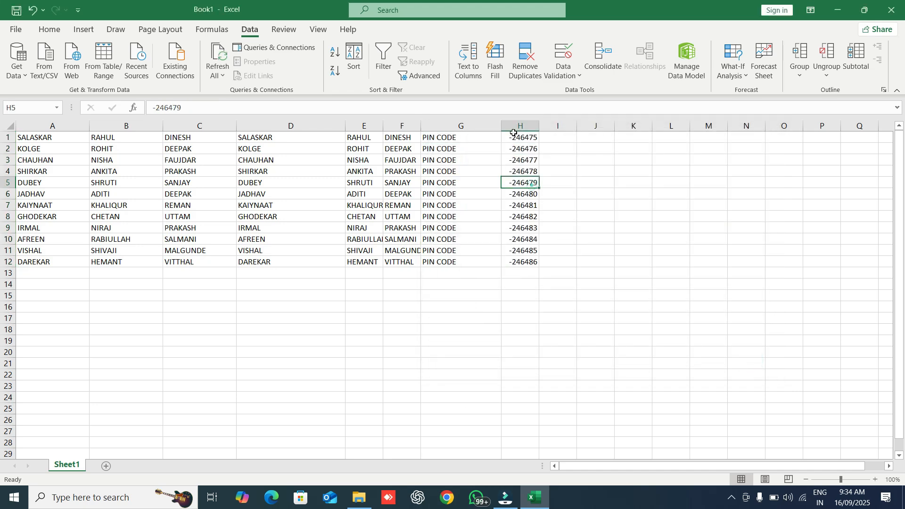
pyautogui.click(527, 136)
pyautogui.moveTo(527, 136); pyautogui.dragTo(523, 262)
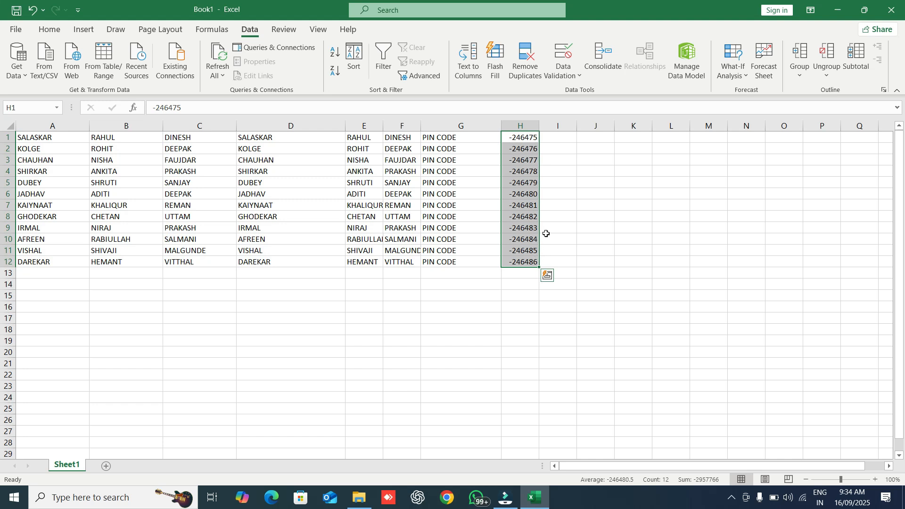
pyautogui.hotkey('ctrl', 'z')
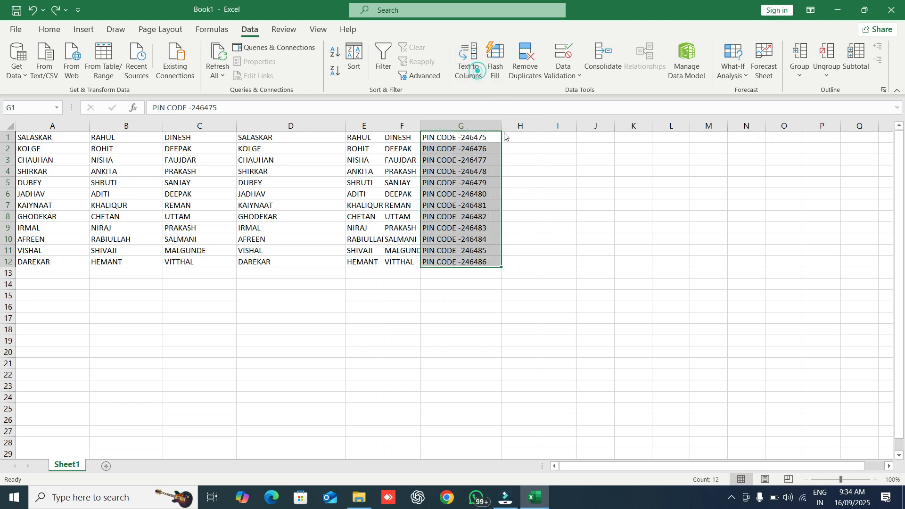
pyautogui.click(467, 66)
pyautogui.click(469, 199)
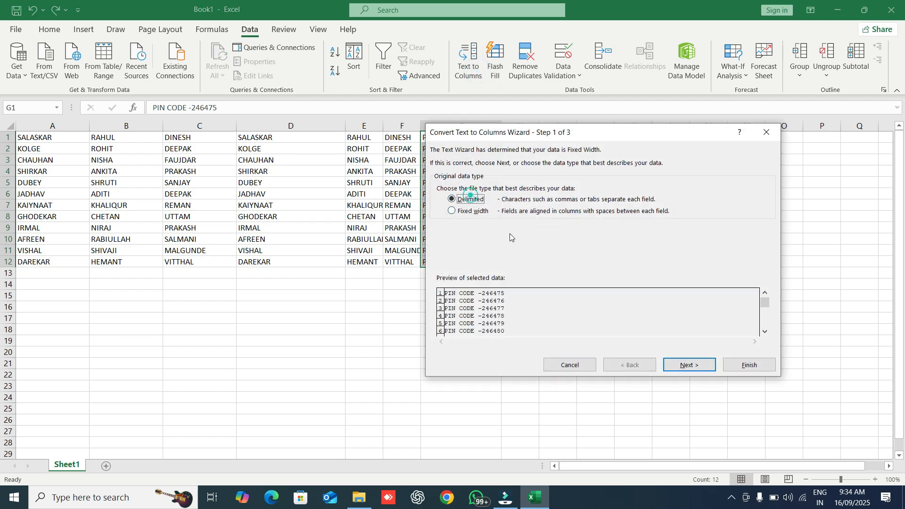
pyautogui.click(681, 364)
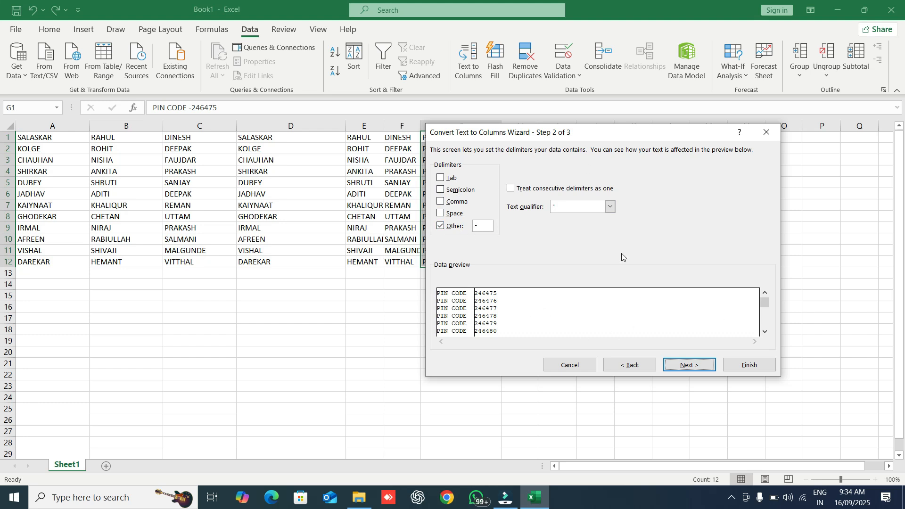
pyautogui.click(765, 135)
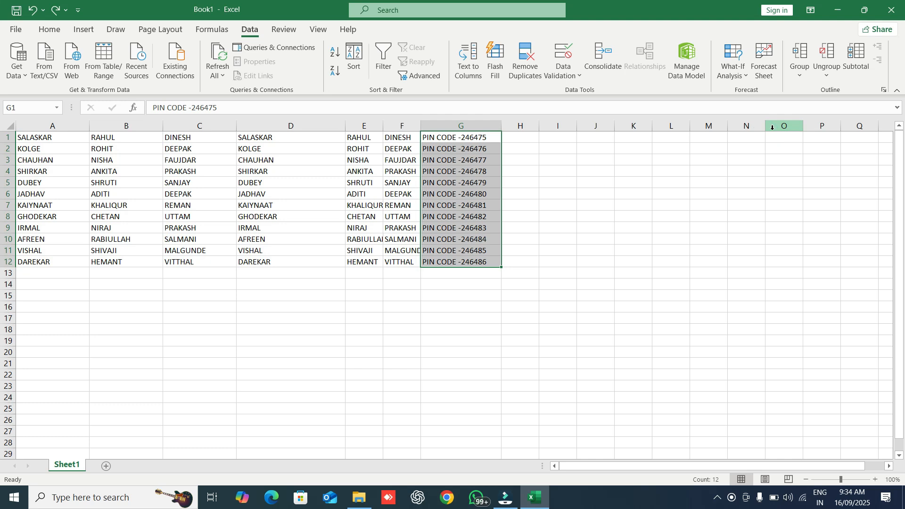